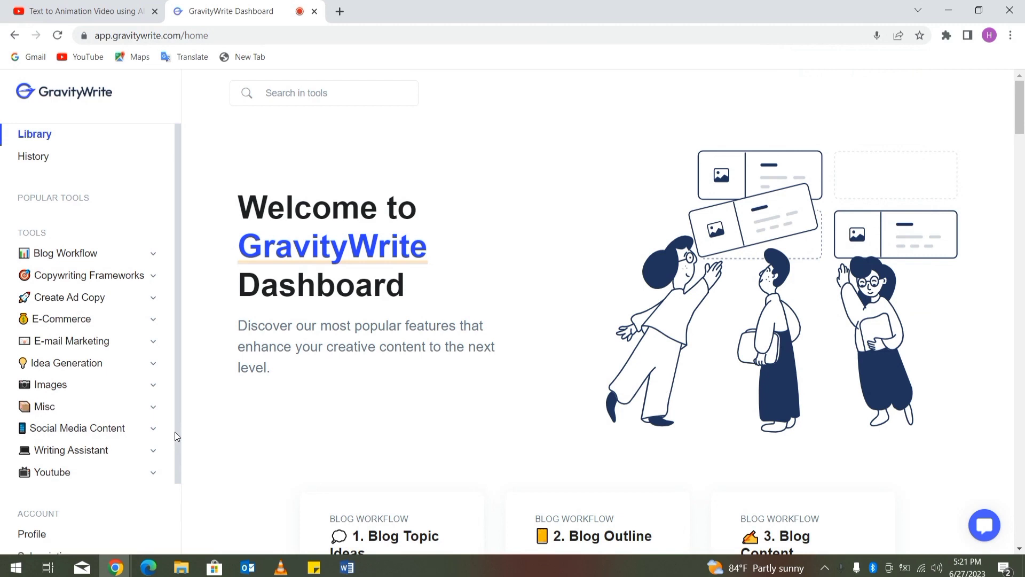
# - Open the YT Script Creator tool from the Youtube tools category
pyautogui.moveTo(175, 433); pyautogui.dragTo(180, 484)
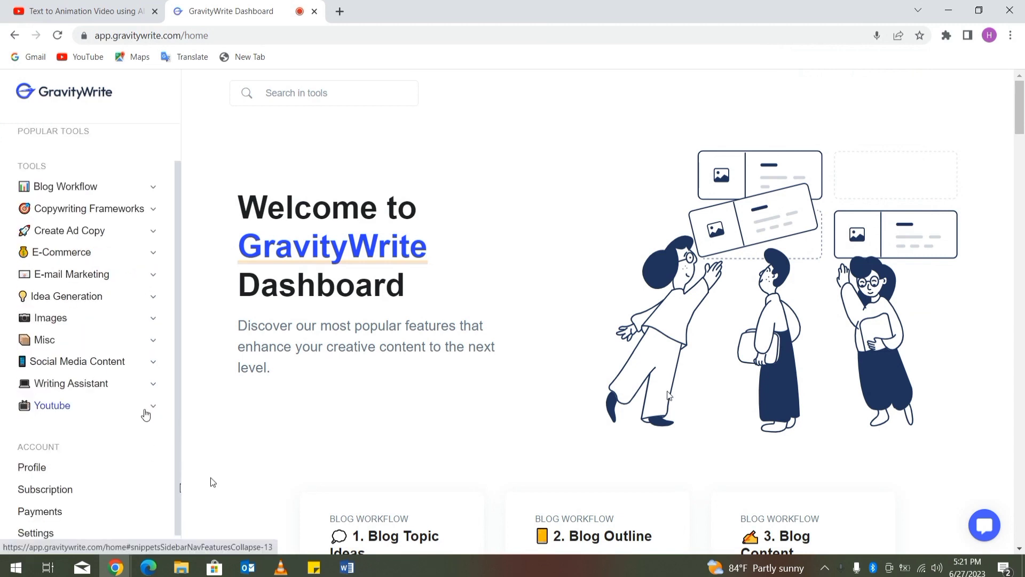
pyautogui.click(145, 415)
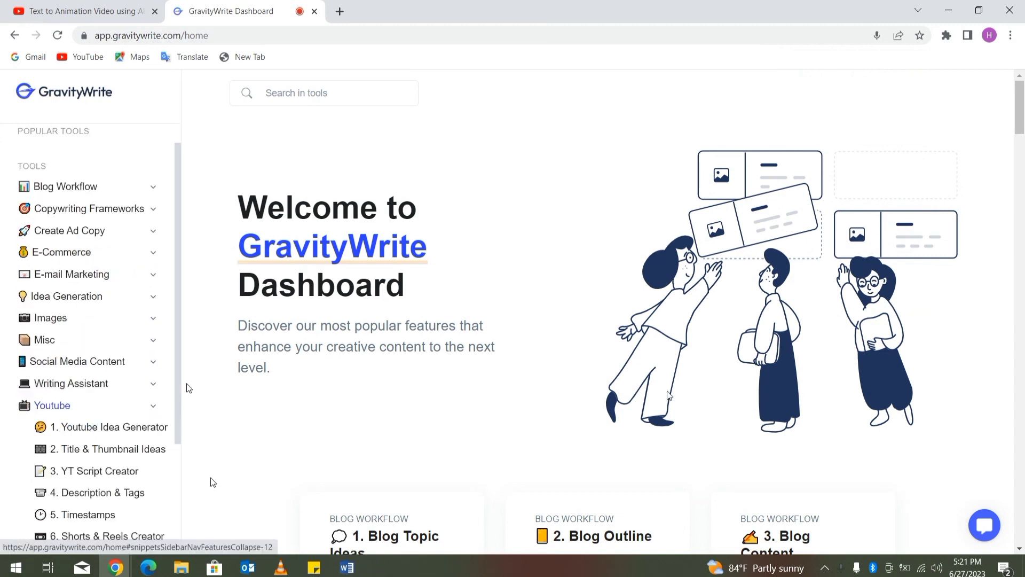
pyautogui.moveTo(177, 380); pyautogui.dragTo(172, 427)
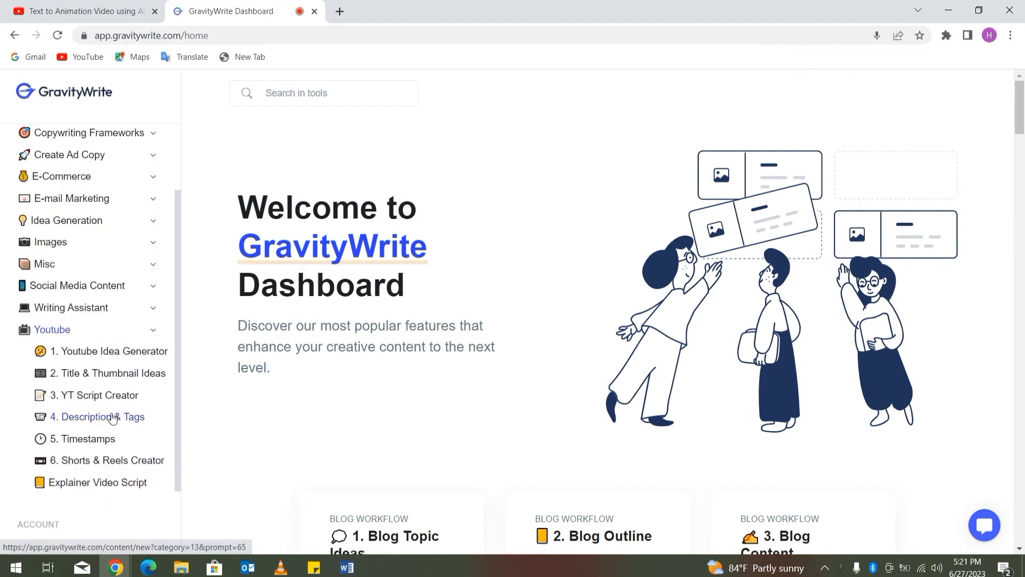
pyautogui.click(98, 394)
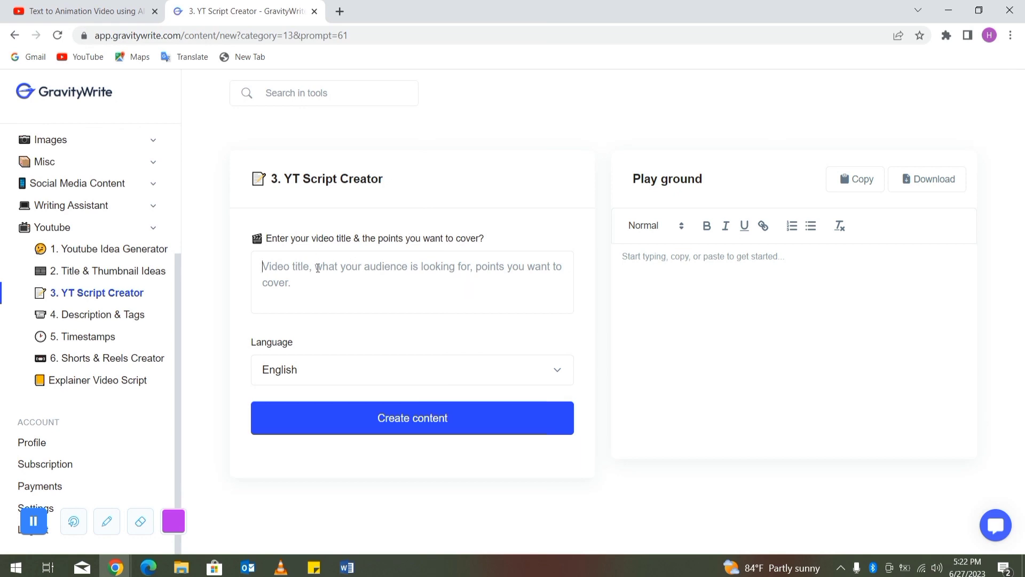
# - Paste the prepared video brief about market research and copyright as the title and points, and create the script content
pyautogui.click(317, 268)
pyautogui.hotkey('ctrl', 'v')
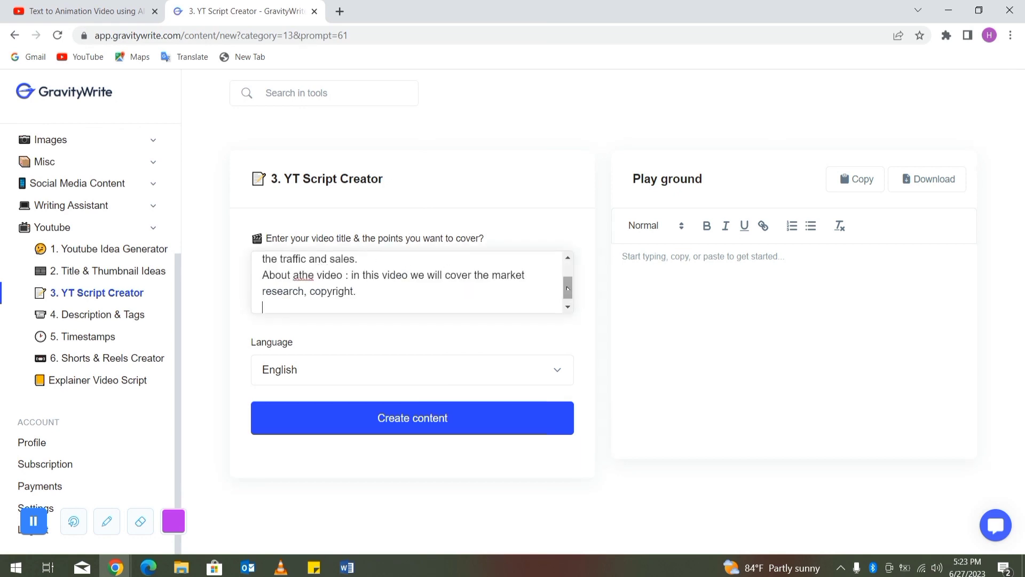
pyautogui.moveTo(567, 289)
pyautogui.mouseDown()
pyautogui.moveTo(570, 269)
pyautogui.moveTo(568, 302)
pyautogui.mouseUp()
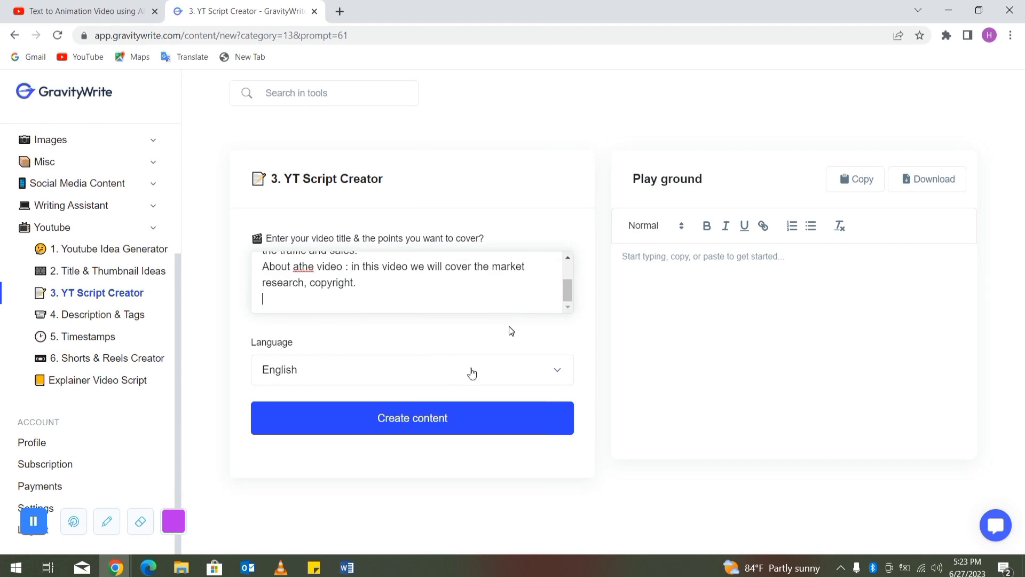
pyautogui.click(426, 425)
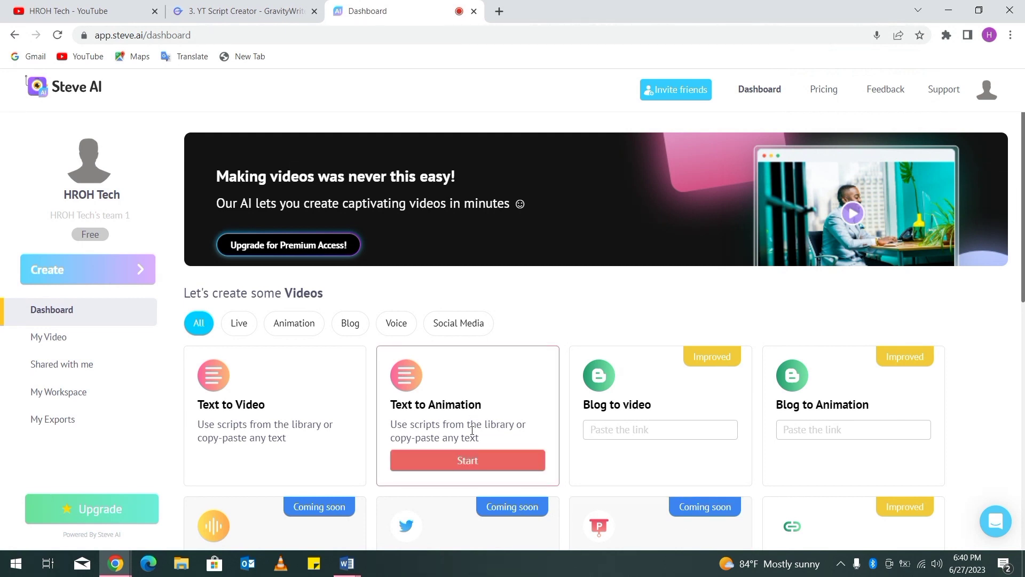
# - Start a Text to Animation project in Steve AI, and copy the Introduction paragraph of the script generated in GravityWrite
pyautogui.click(468, 461)
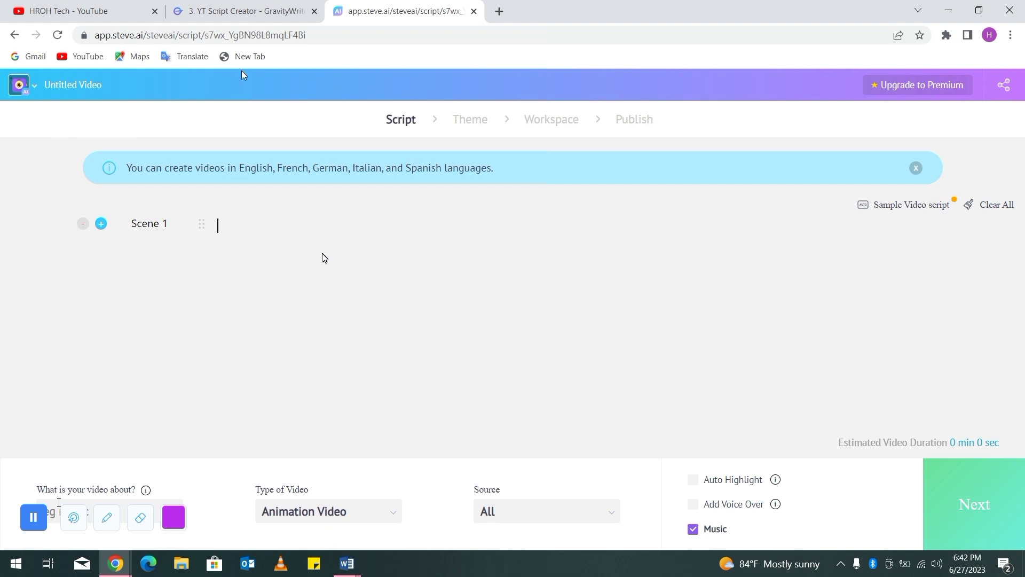
pyautogui.click(243, 11)
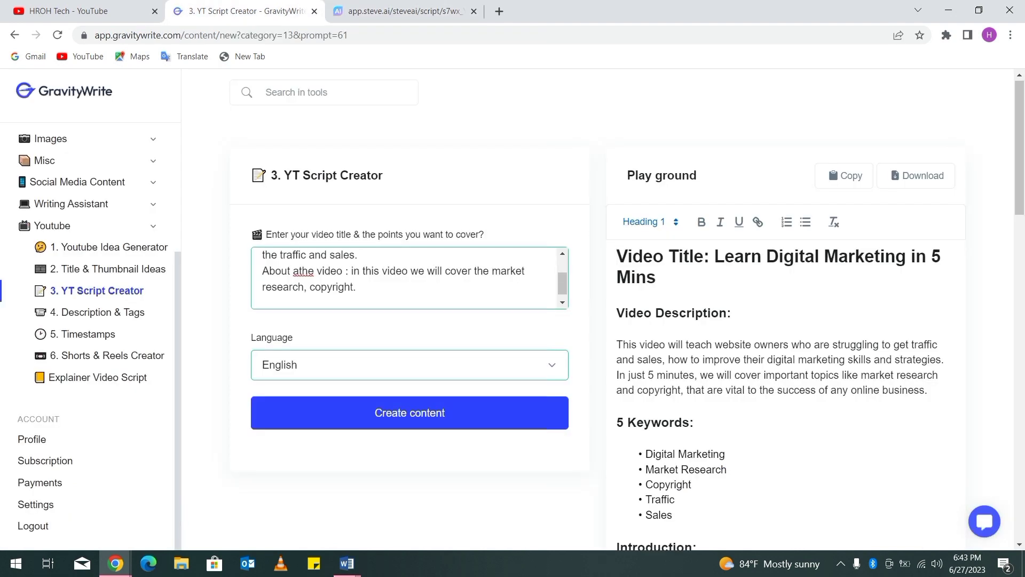
pyautogui.scroll(-3, 832, 168)
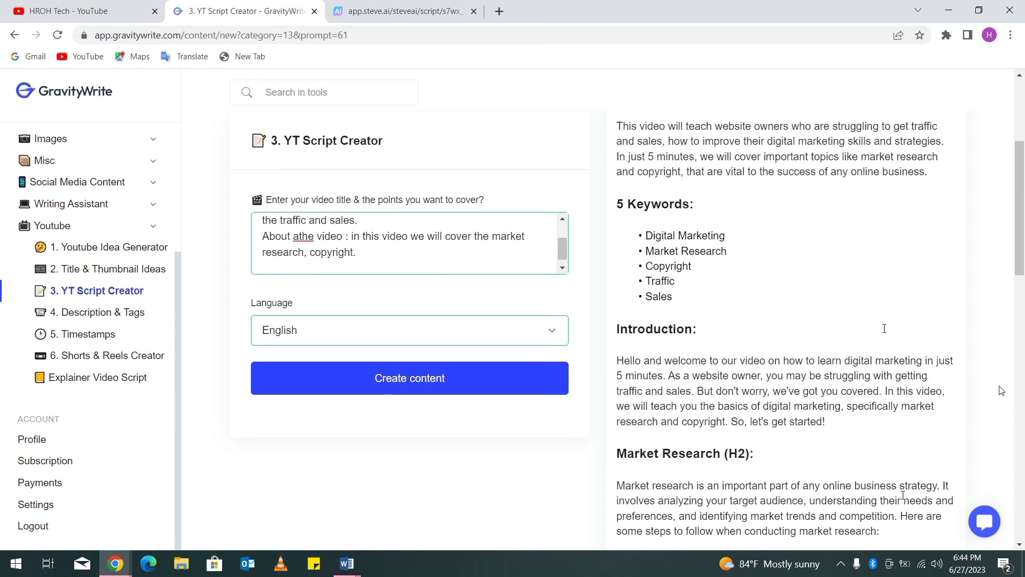
pyautogui.click(617, 361)
pyautogui.moveTo(628, 357); pyautogui.dragTo(825, 421)
pyautogui.hotkey('ctrl', 'c')
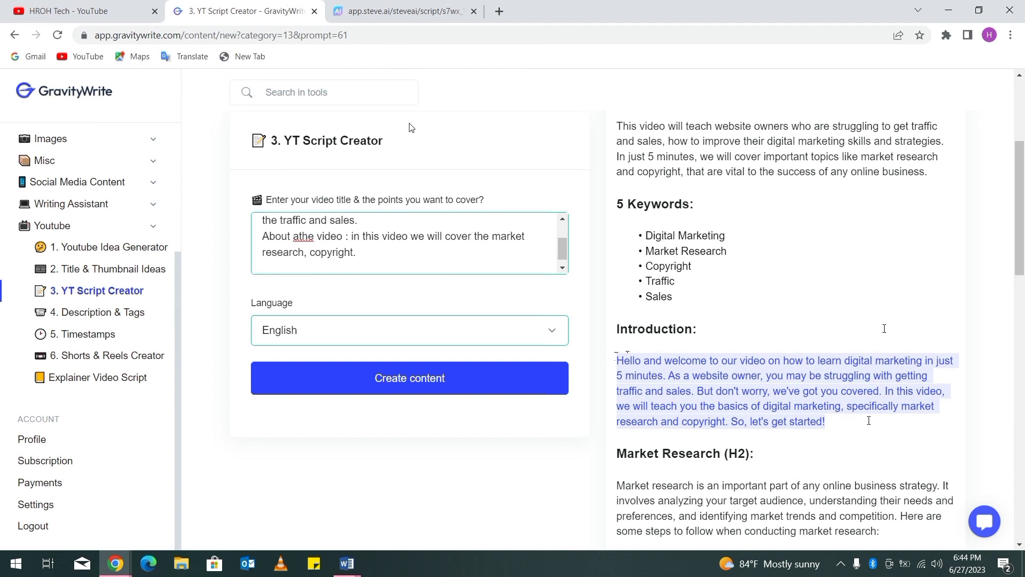
# - Switch back to the Steve AI project and paste the copied introduction as the script, starting at Scene 1
pyautogui.click(390, 18)
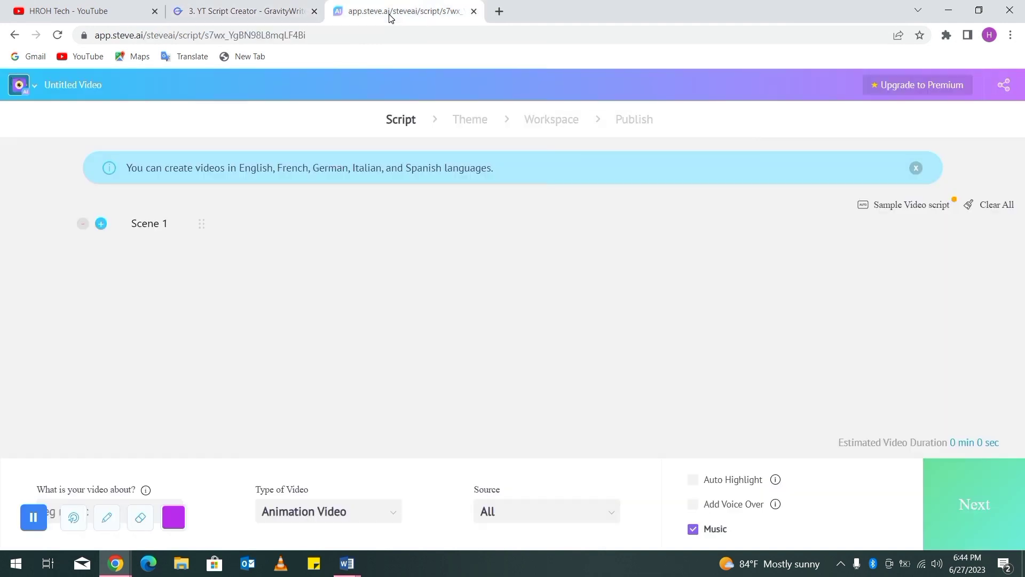
pyautogui.click(271, 220)
pyautogui.hotkey('ctrl', 'v')
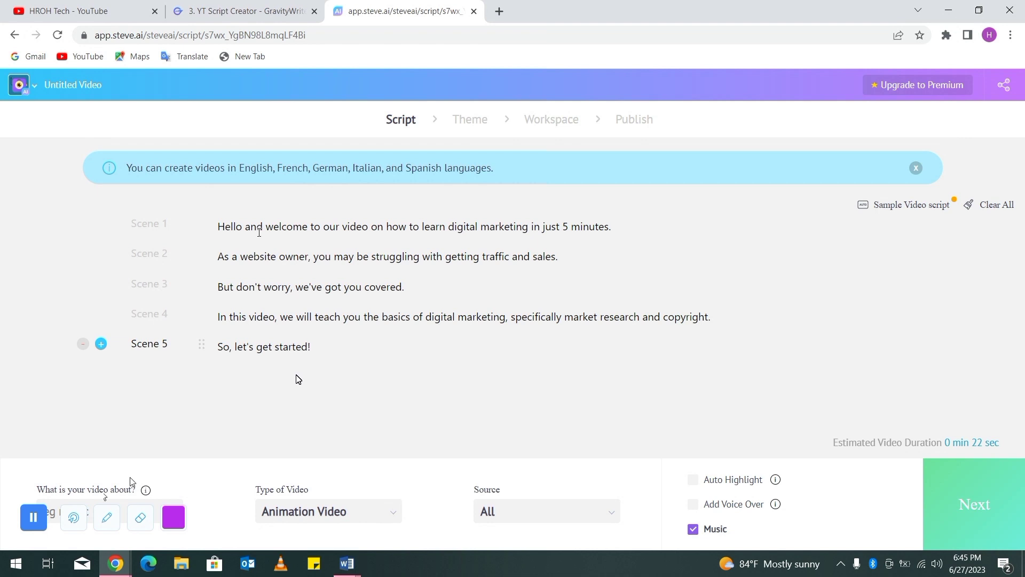
# - Describe what the video is about as "Explainer" and proceed from the script stage
pyautogui.click(57, 505)
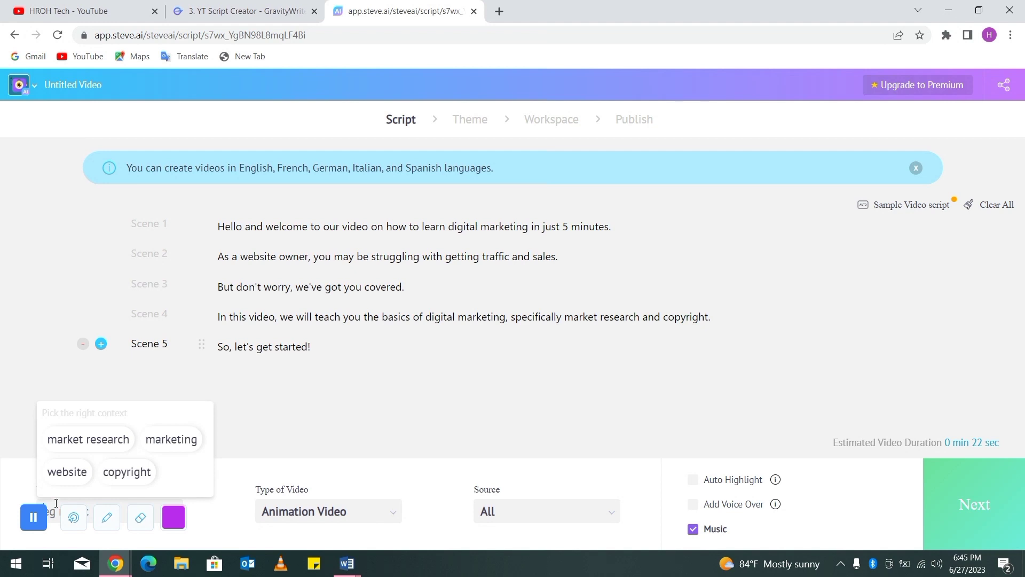
pyautogui.write('Ex')
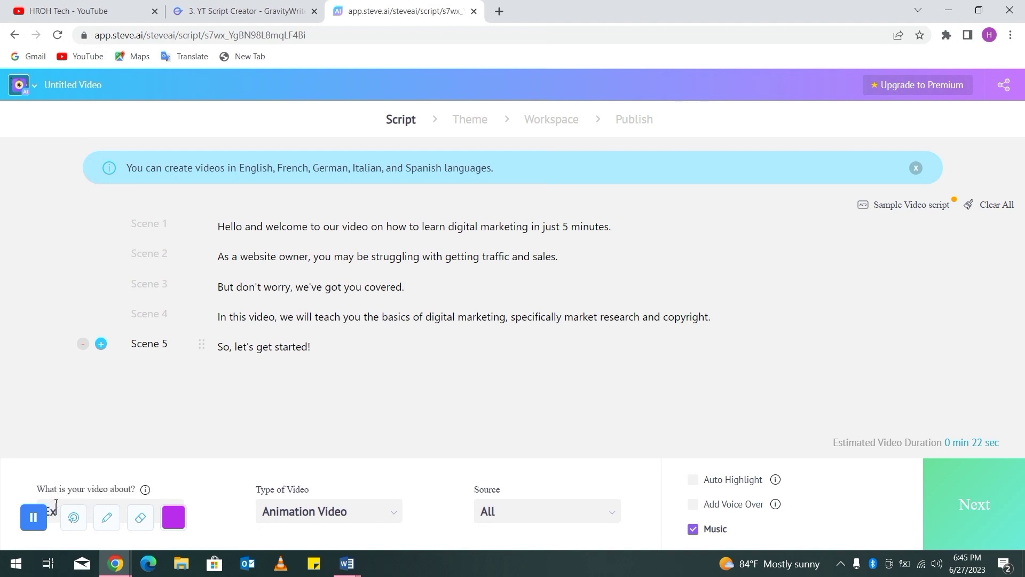
pyautogui.write('plainer')
pyautogui.click(982, 513)
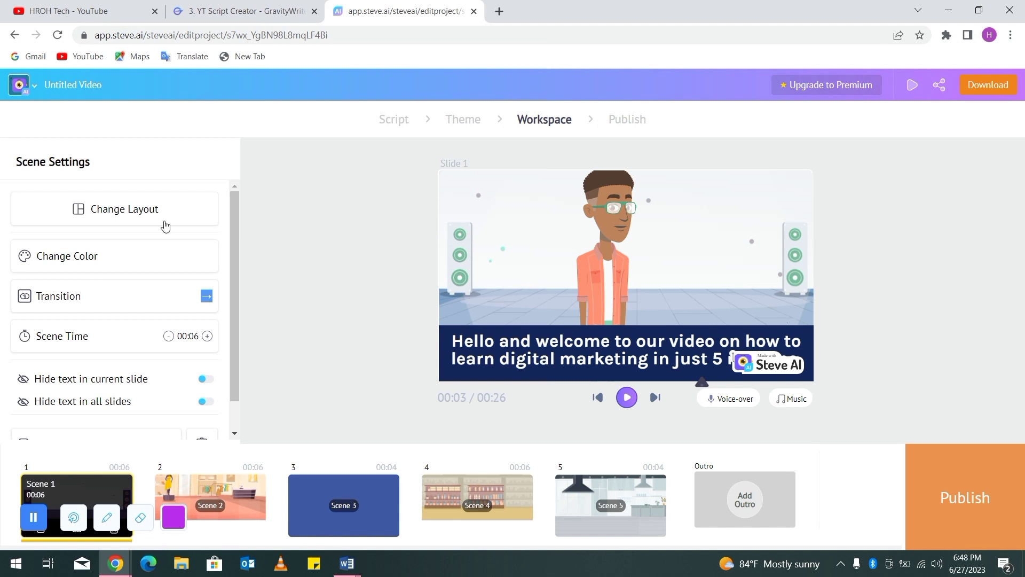
# - Give scene 1 the layout with a full-height text panel right of the character, and swap the character for the man in blue shirt and glasses
pyautogui.click(129, 212)
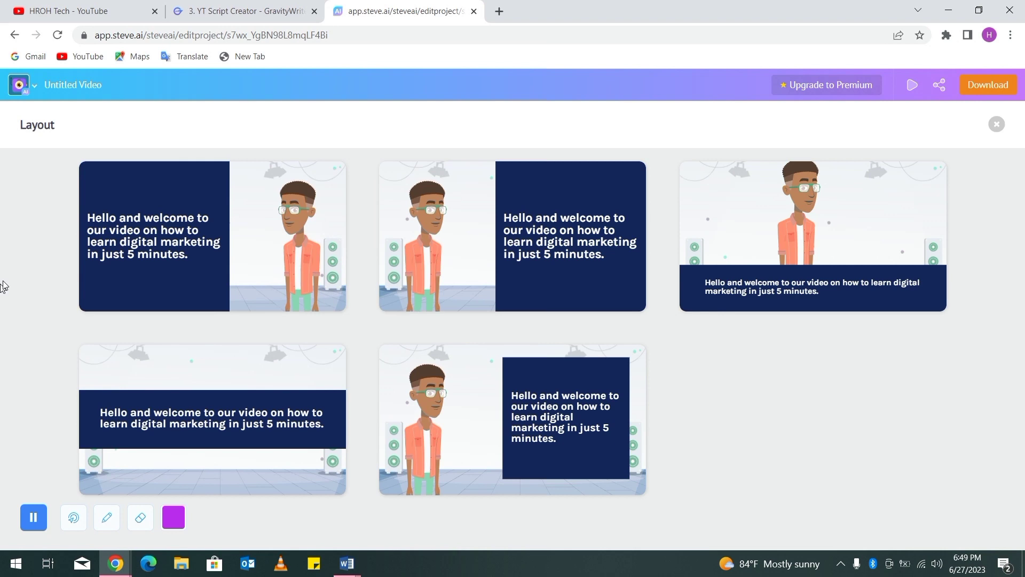
pyautogui.click(485, 233)
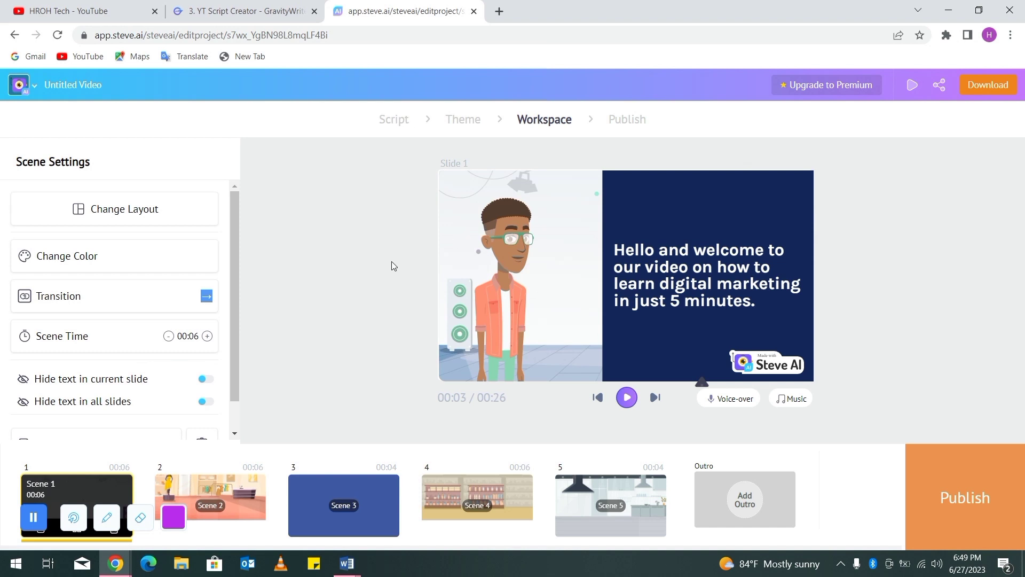
pyautogui.click(502, 277)
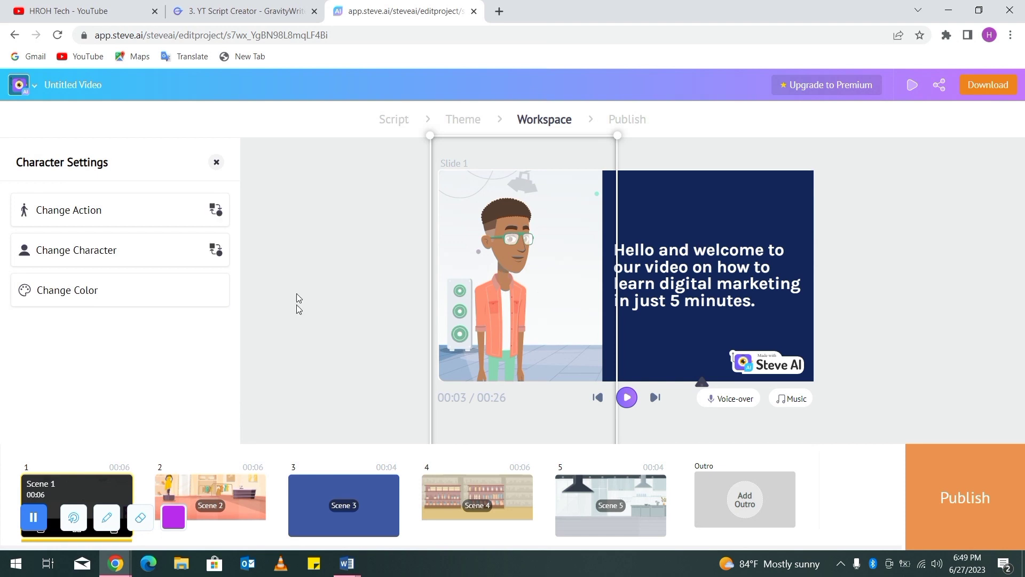
pyautogui.click(110, 251)
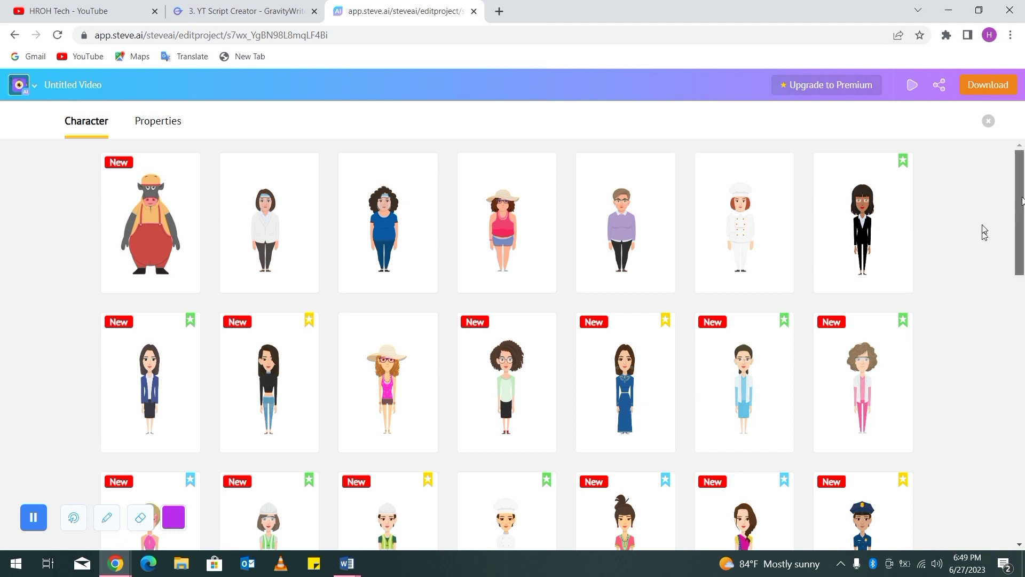
pyautogui.scroll(-3, 1020, 316)
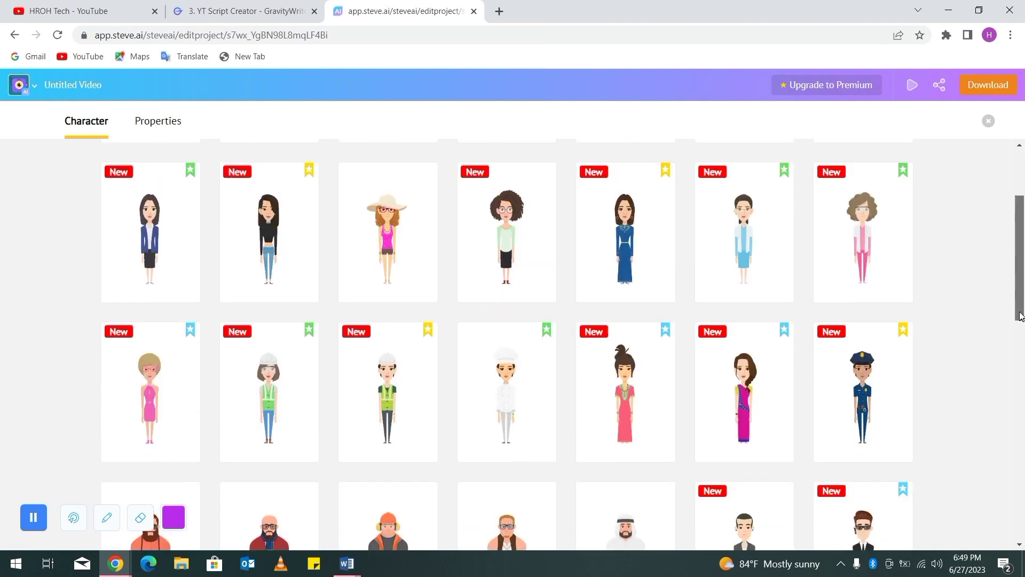
pyautogui.scroll(-4, 1020, 316)
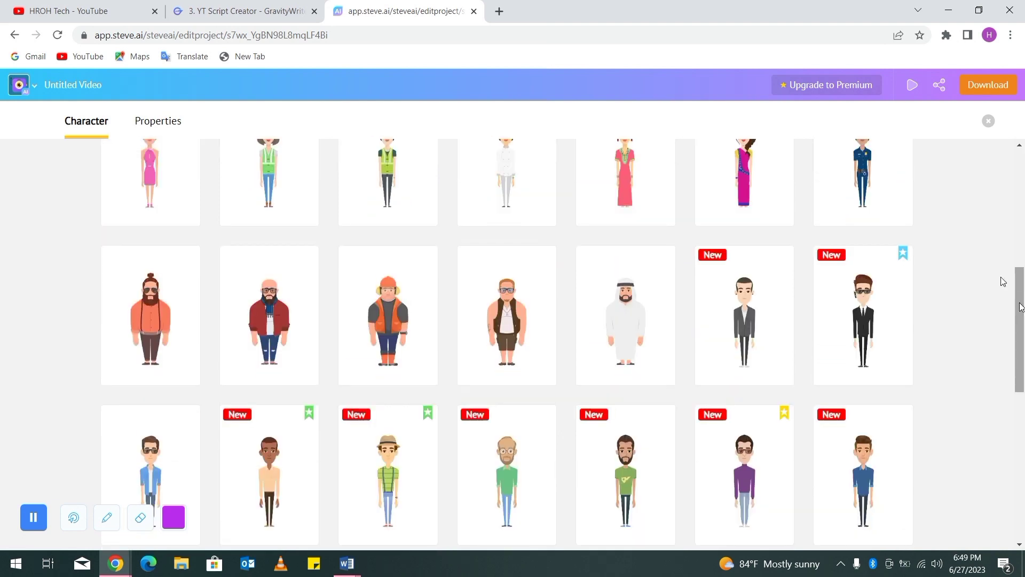
pyautogui.scroll(-1, 988, 298)
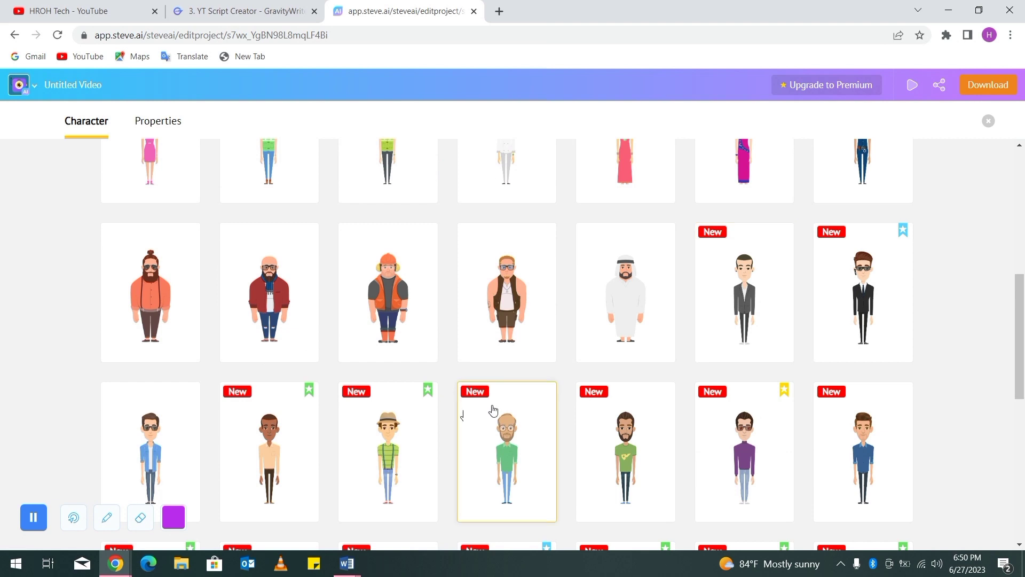
pyautogui.click(152, 459)
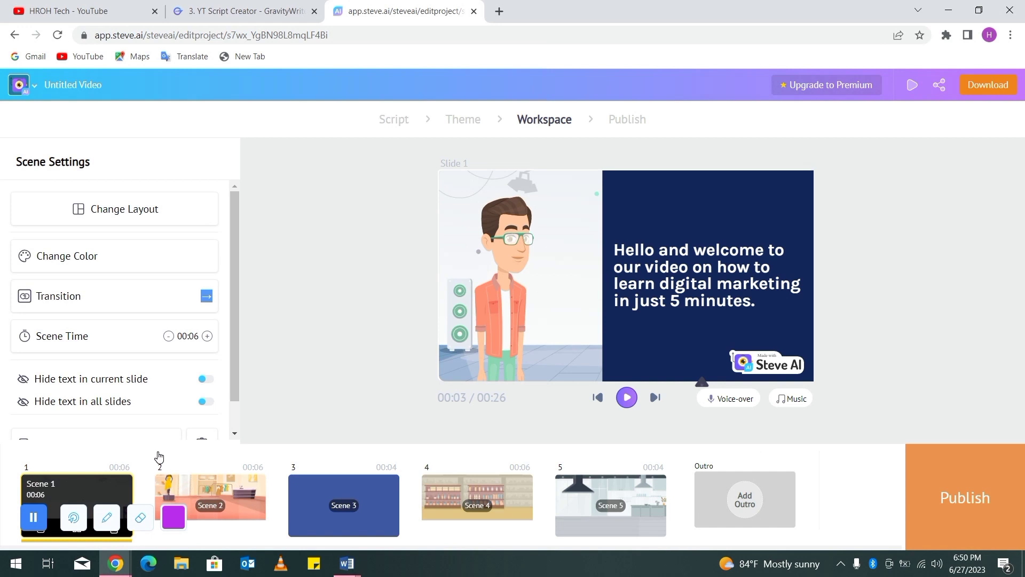
# - Change the scene 1 character's action to the front-facing standing pose with one open hand held out to the side
pyautogui.click(505, 287)
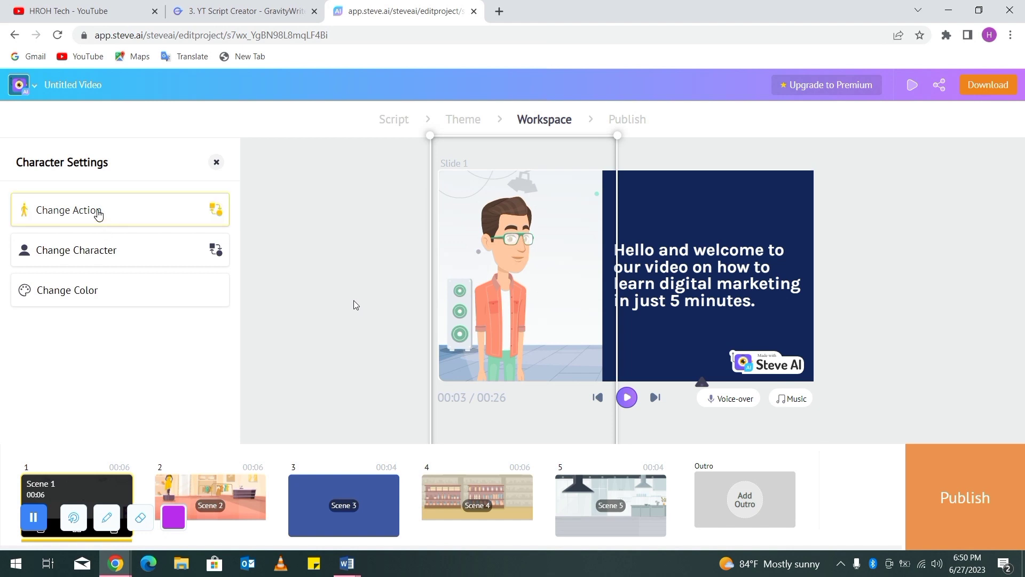
pyautogui.click(98, 214)
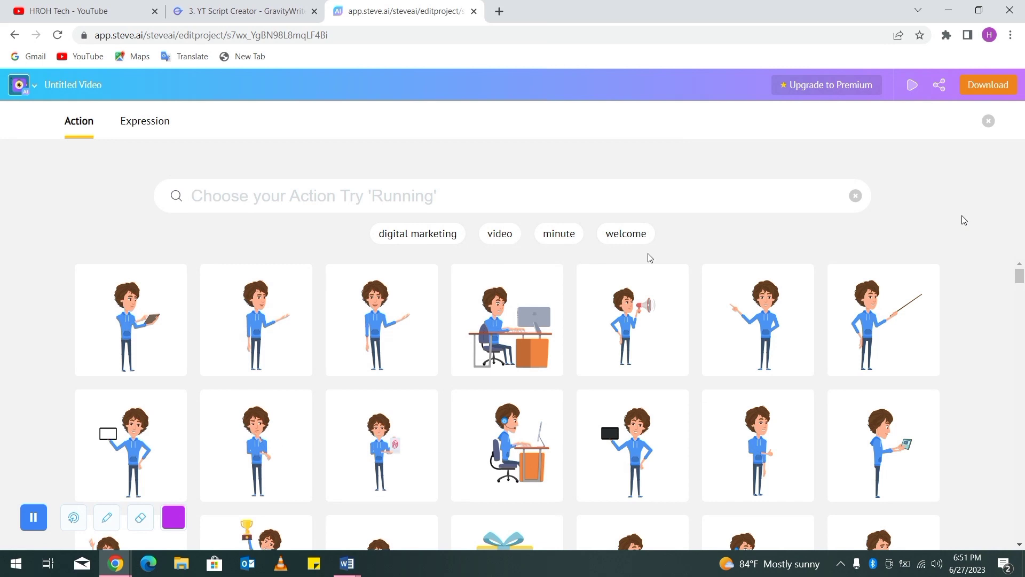
pyautogui.click(378, 320)
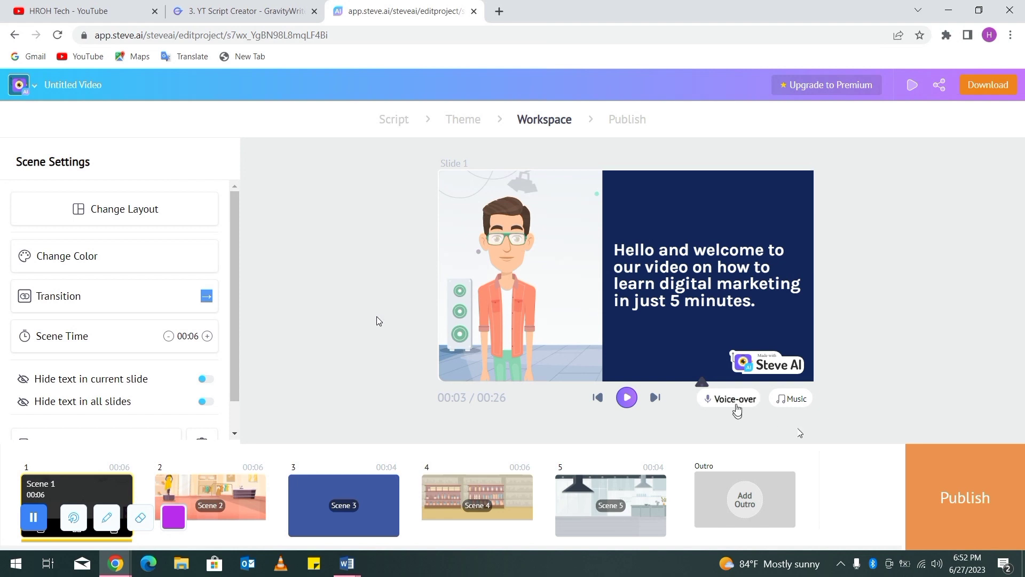
# - Add a Steve Voice voice-over with gender Male and voice Justin, preview the voice, and generate it
pyautogui.click(732, 402)
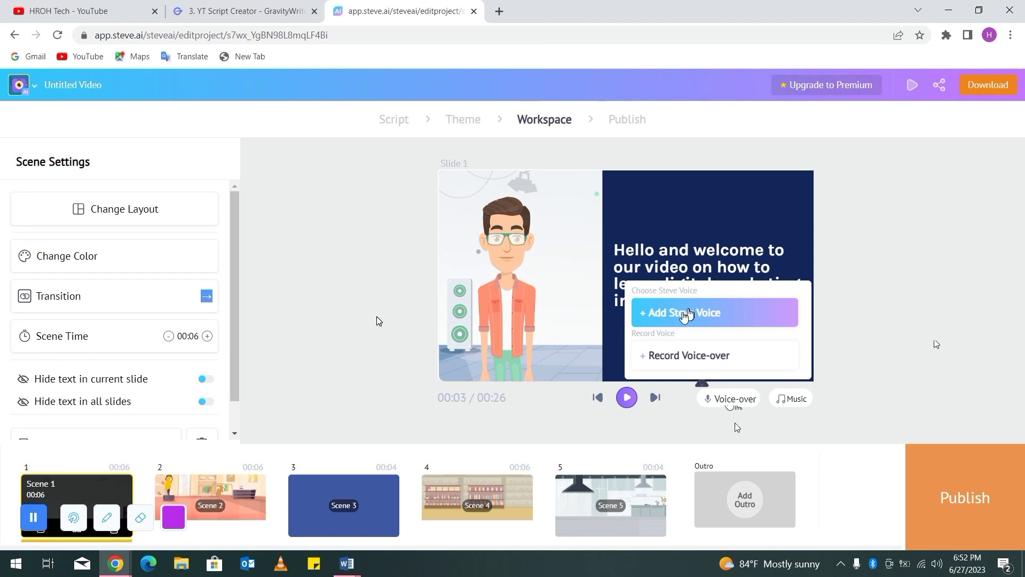
pyautogui.click(686, 314)
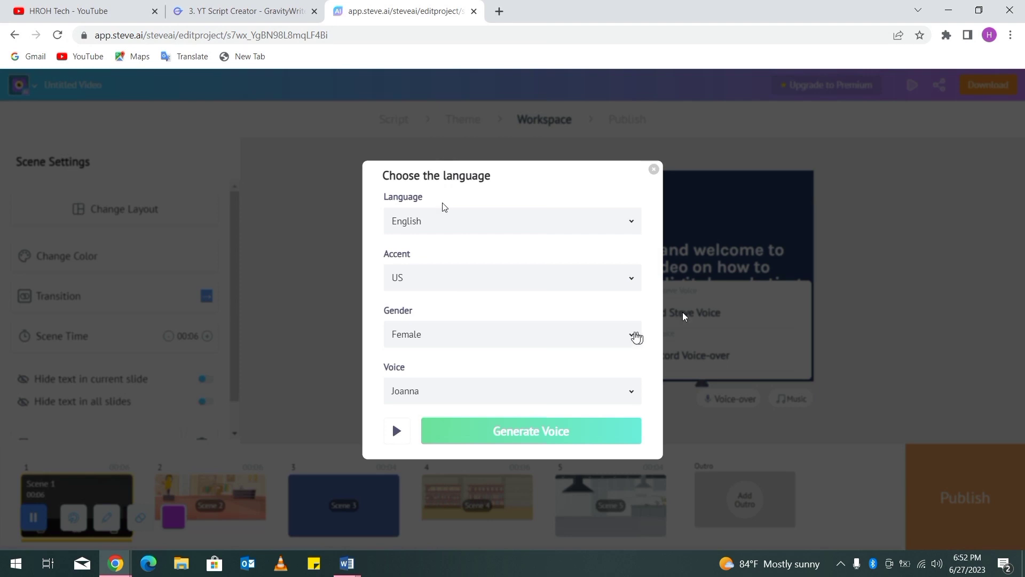
pyautogui.click(631, 336)
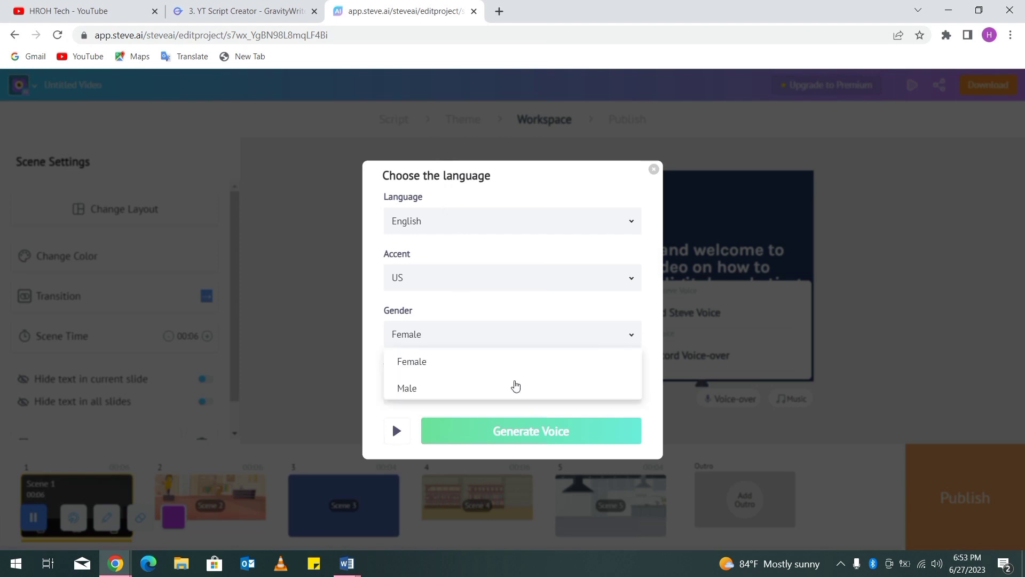
pyautogui.click(486, 390)
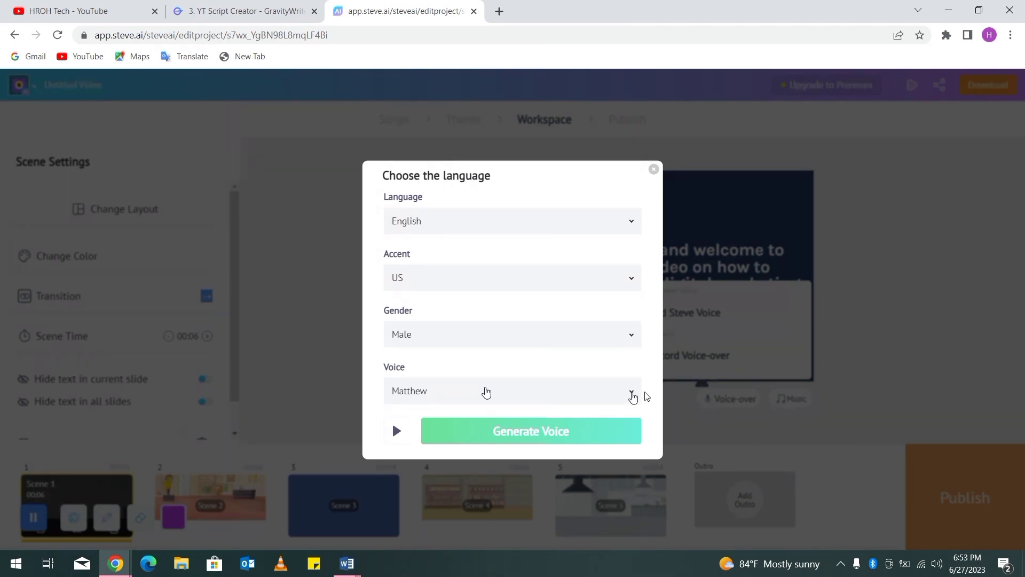
pyautogui.click(629, 396)
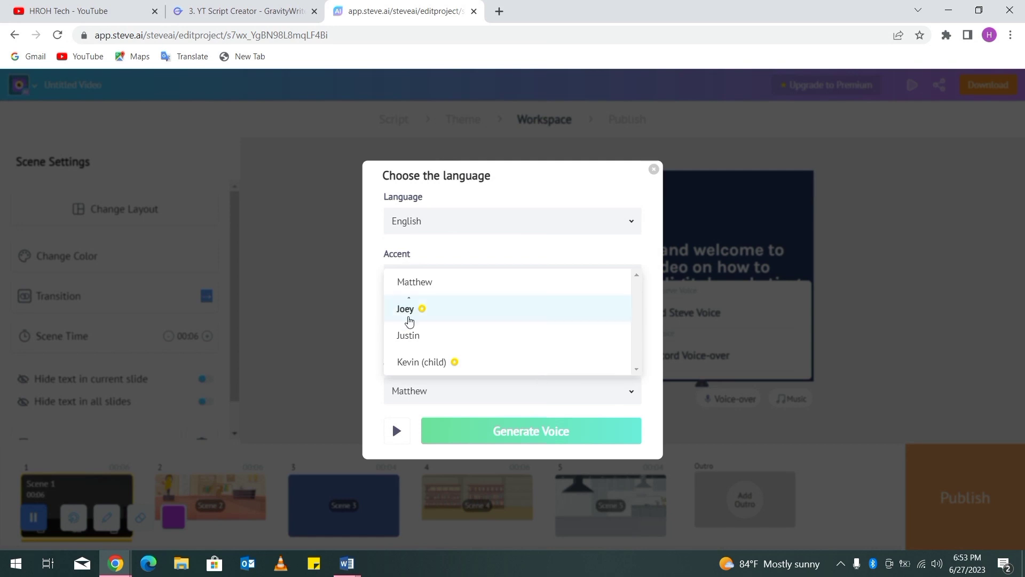
pyautogui.click(409, 337)
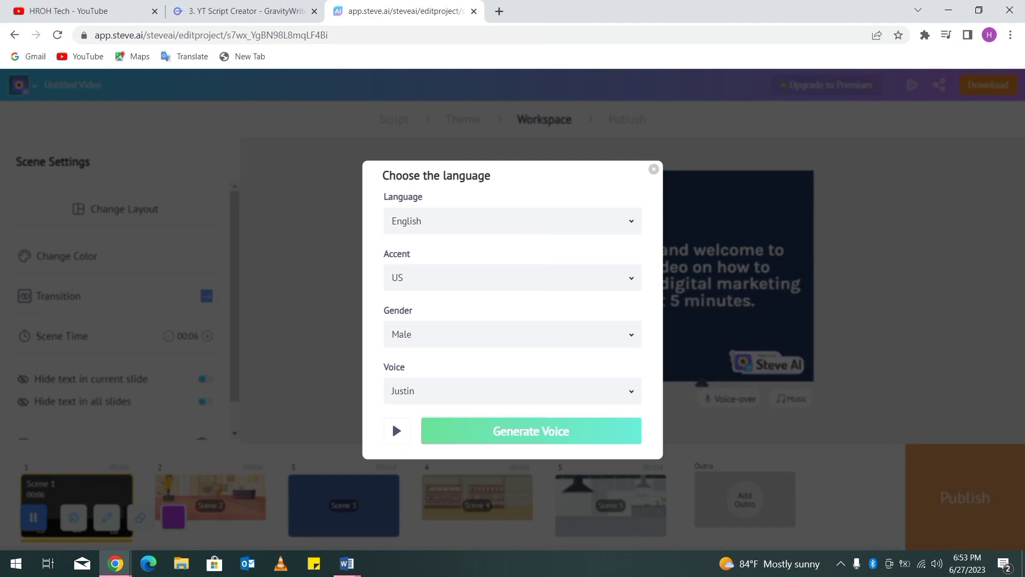
pyautogui.click(397, 432)
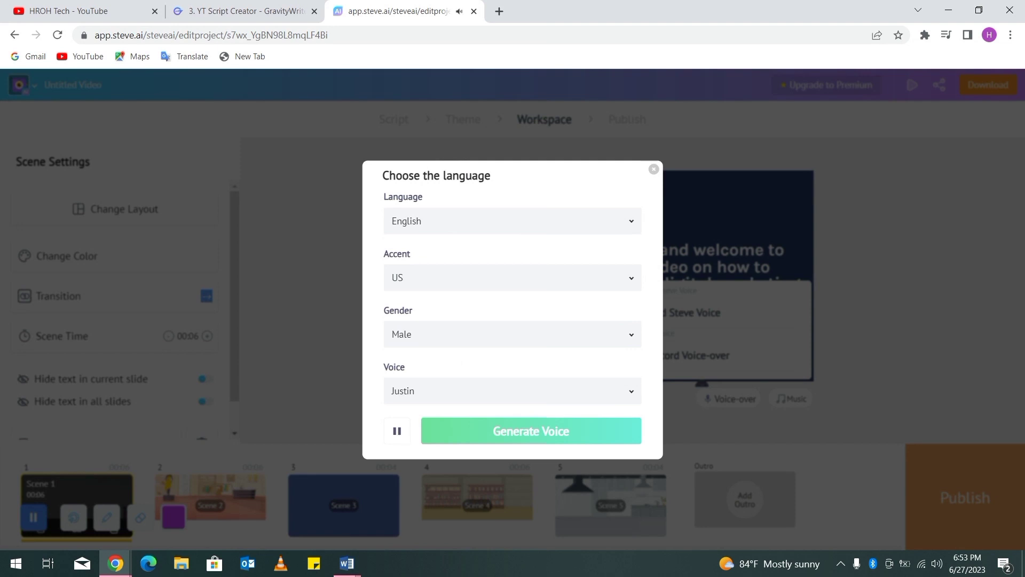
pyautogui.click(397, 431)
pyautogui.click(535, 432)
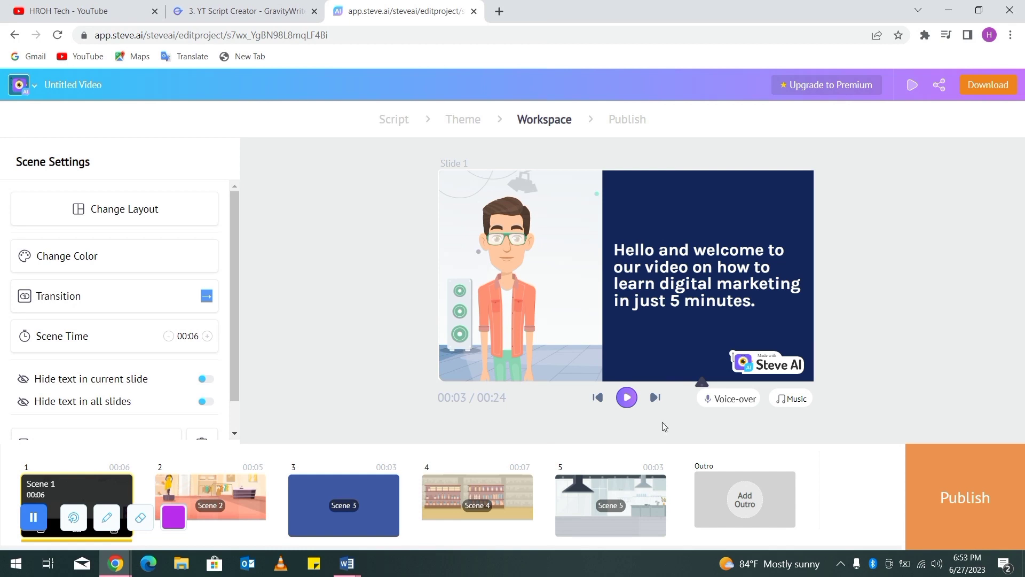
# - Lower the volume of the Ancient Times background music to 20
pyautogui.click(790, 404)
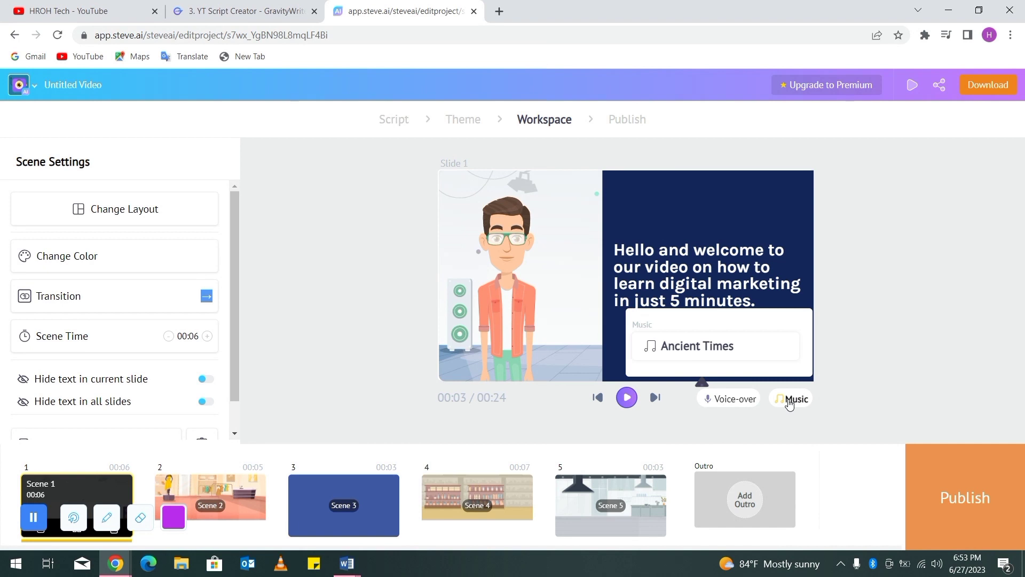
pyautogui.moveTo(708, 352)
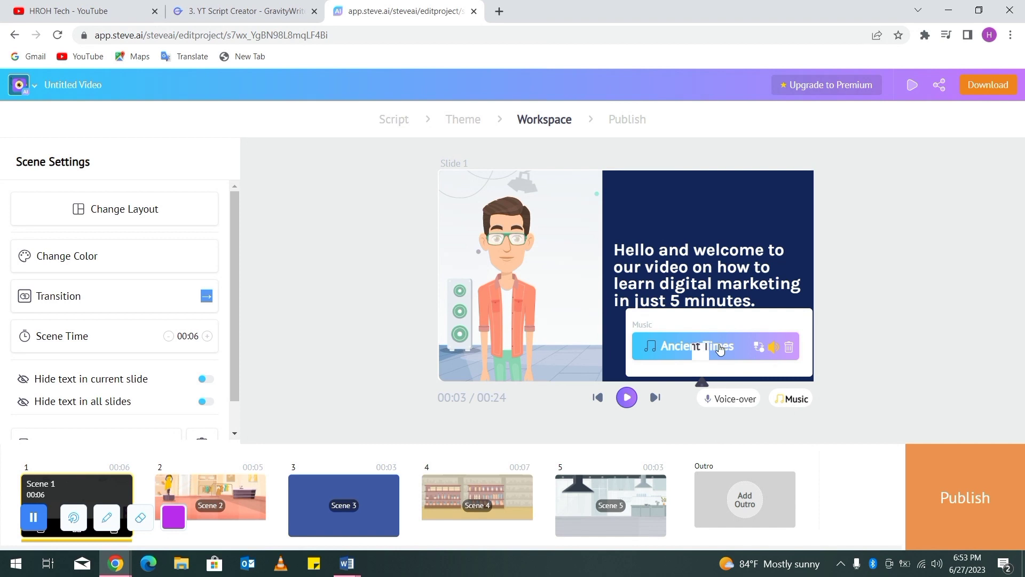
pyautogui.click(779, 346)
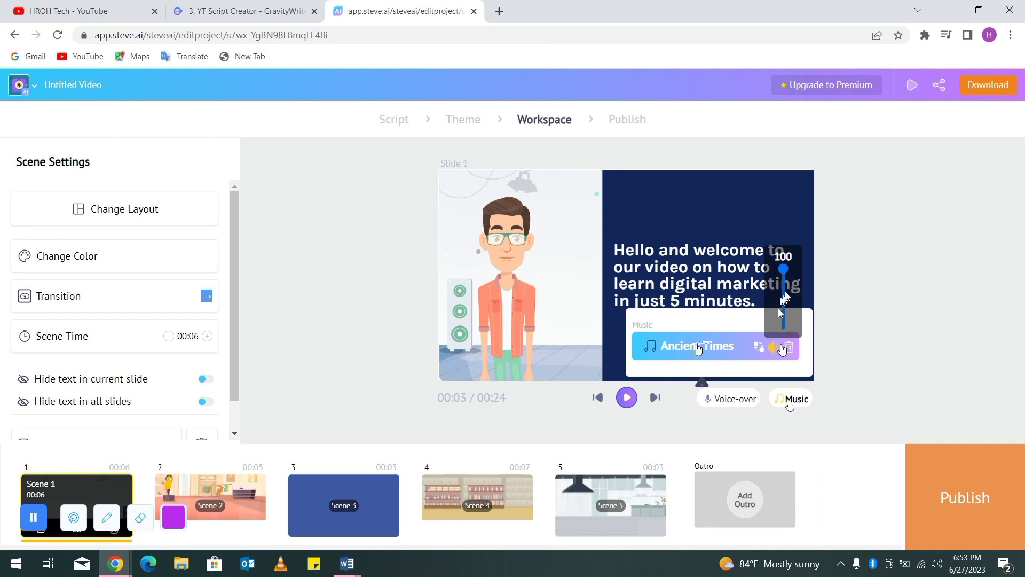
pyautogui.moveTo(783, 269); pyautogui.dragTo(782, 324)
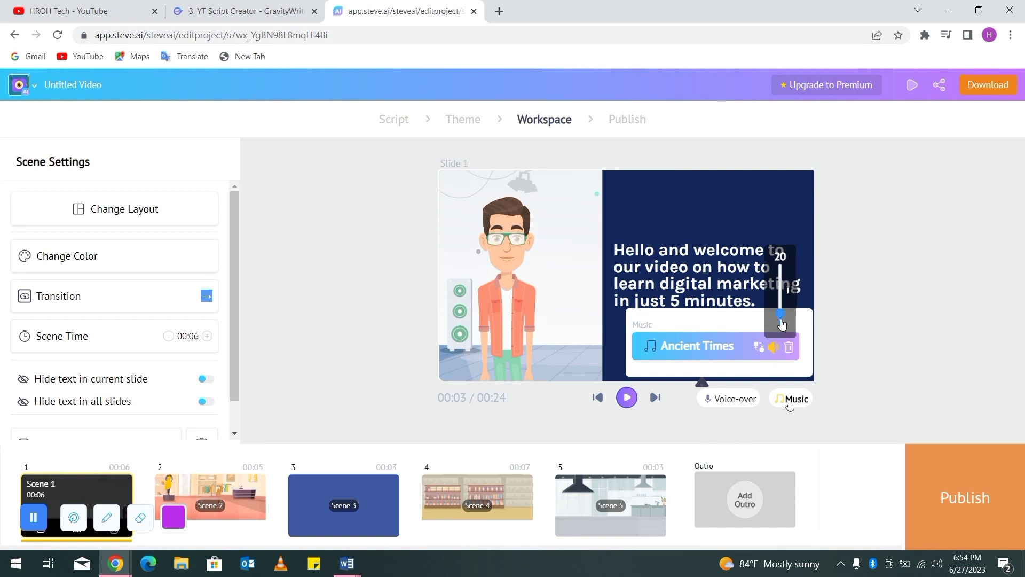
# - Open the music library to replace the background track and preview Lullaby Beach
pyautogui.click(688, 350)
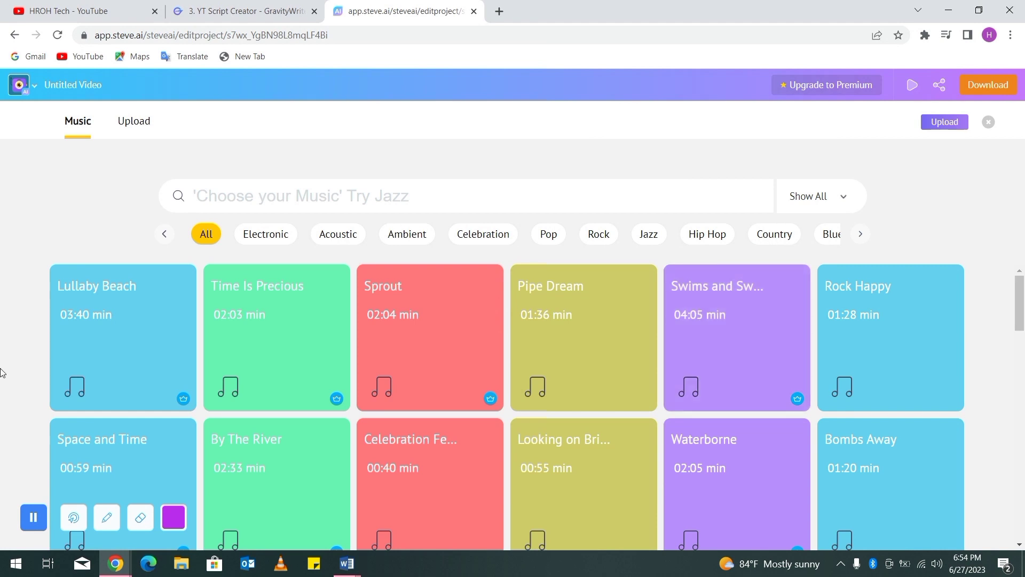
pyautogui.moveTo(126, 338)
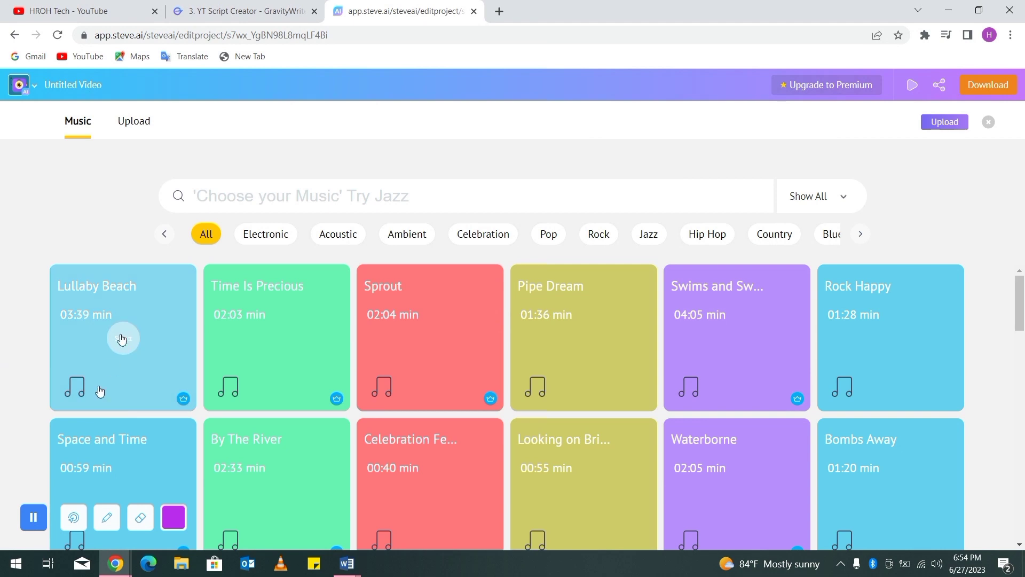
pyautogui.click(122, 339)
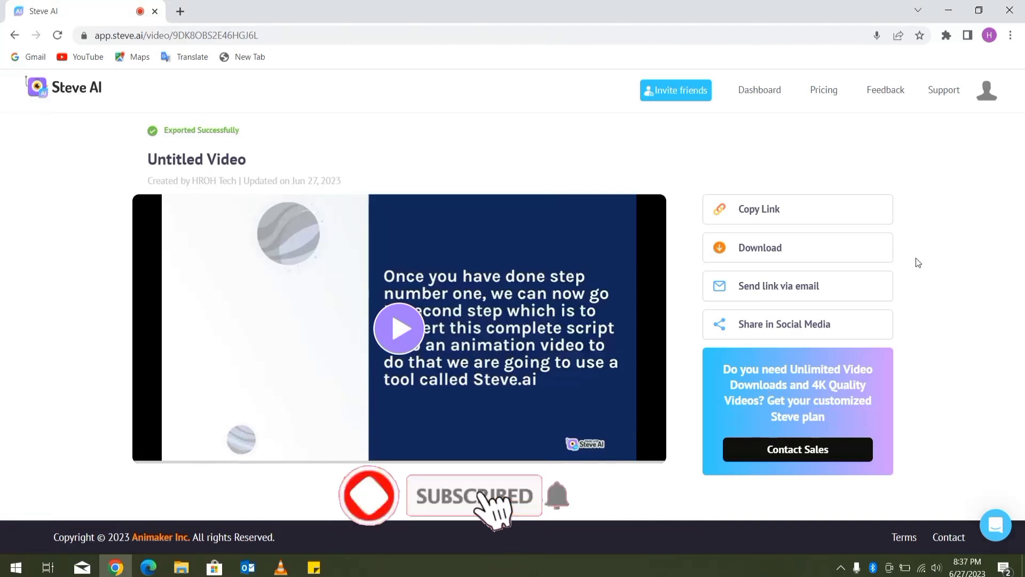
# - Download the exported video as an MP4 and open the downloaded file
pyautogui.click(754, 252)
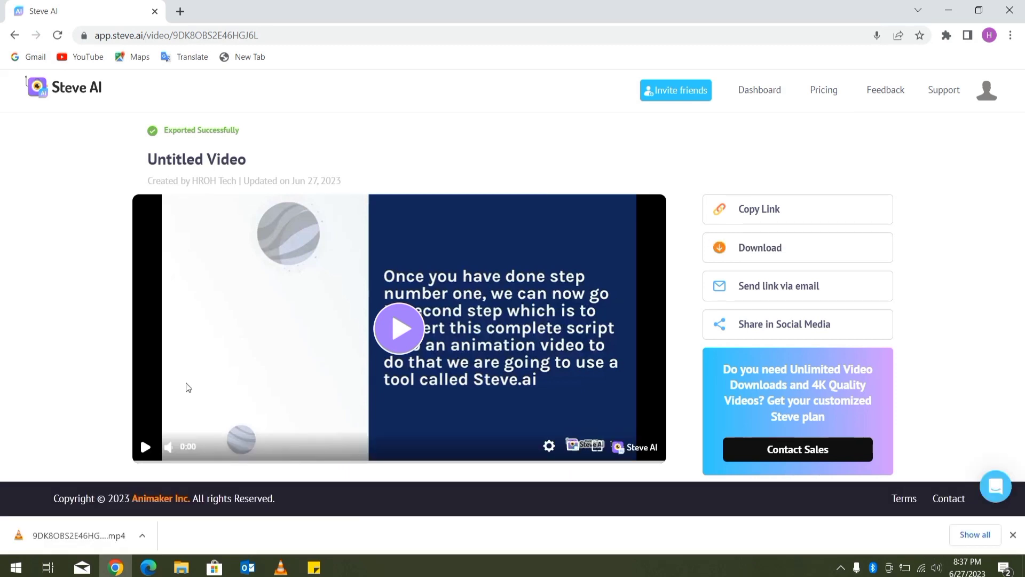
pyautogui.click(73, 537)
pyautogui.rightClick(74, 537)
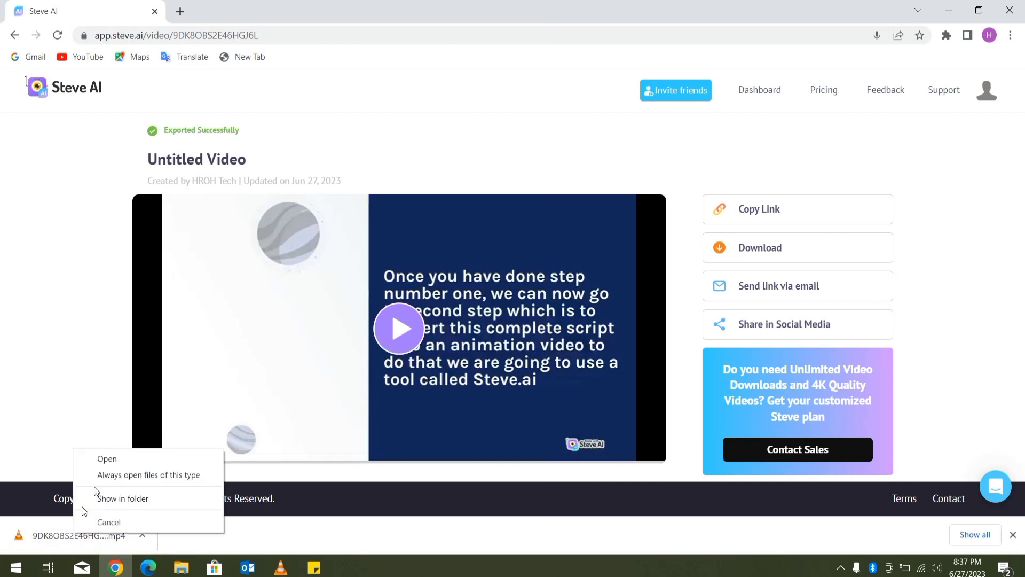
pyautogui.click(94, 458)
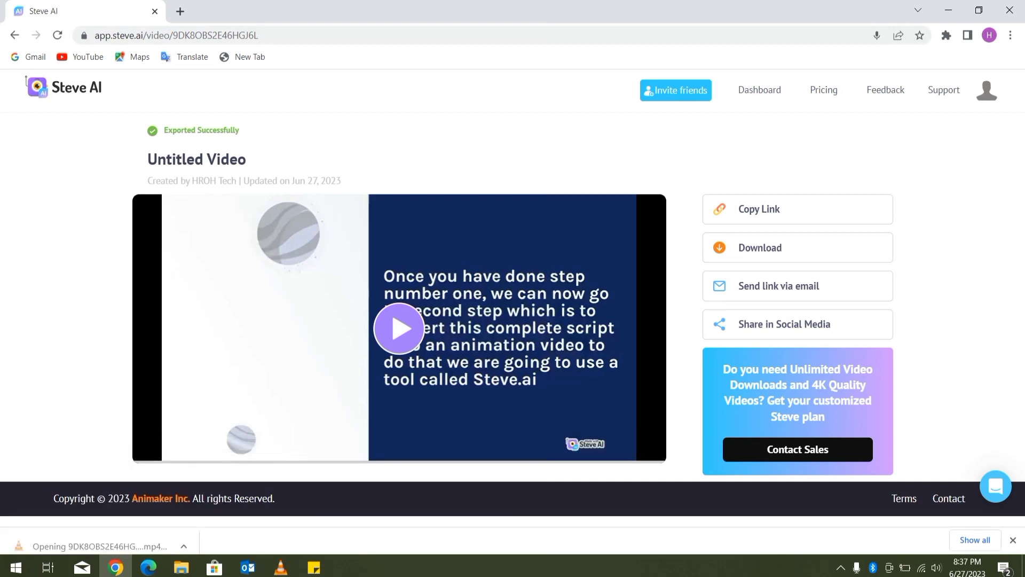